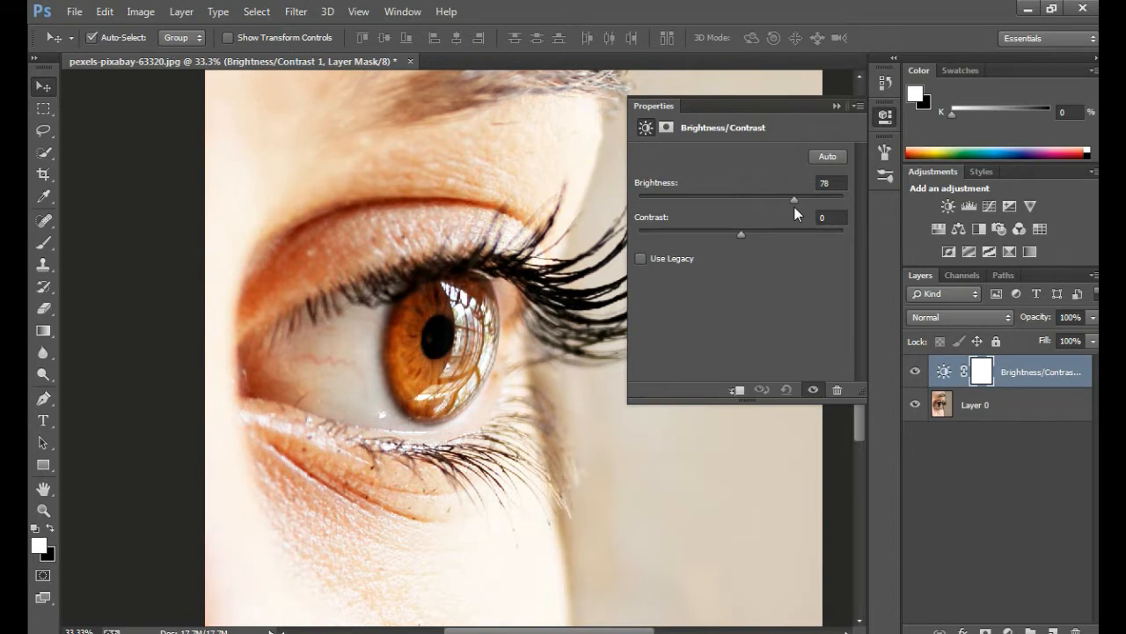
# Invert the Brightness/Contrast layer mask to black and set up a soft brush with a 110 px diameter
pyautogui.click(835, 106)
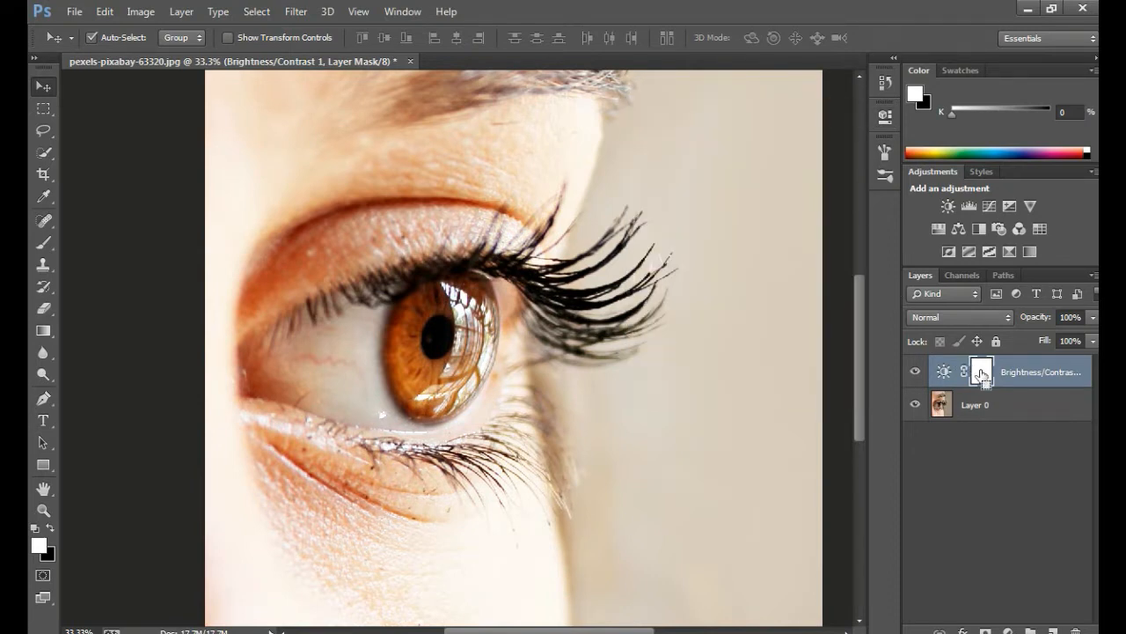
pyautogui.hotkey('ctrl', 'i')
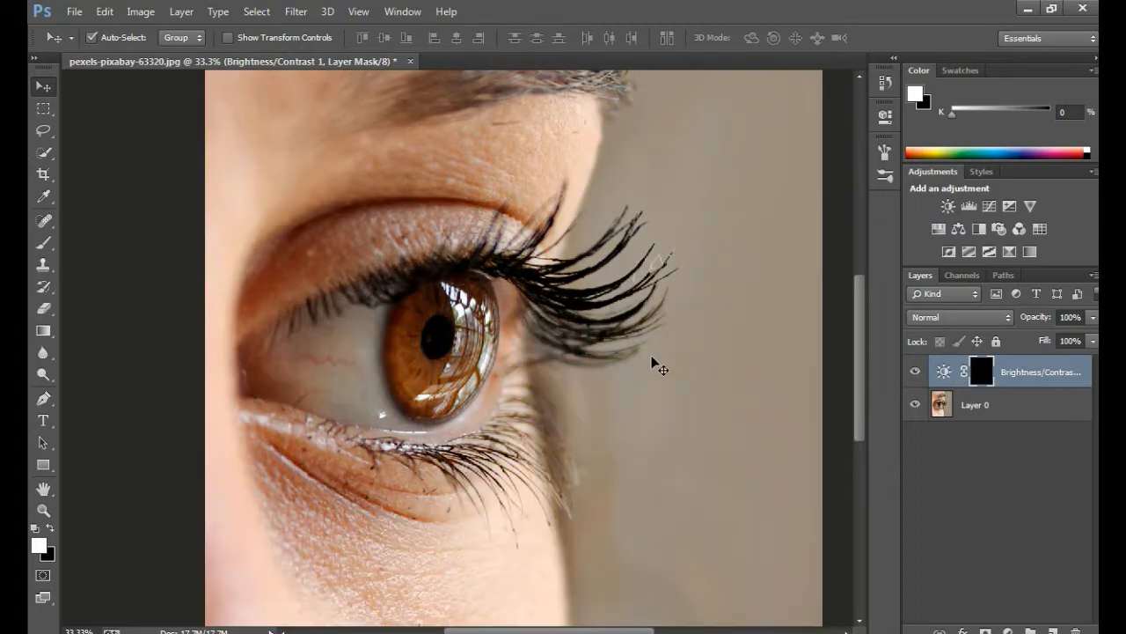
pyautogui.press('b')
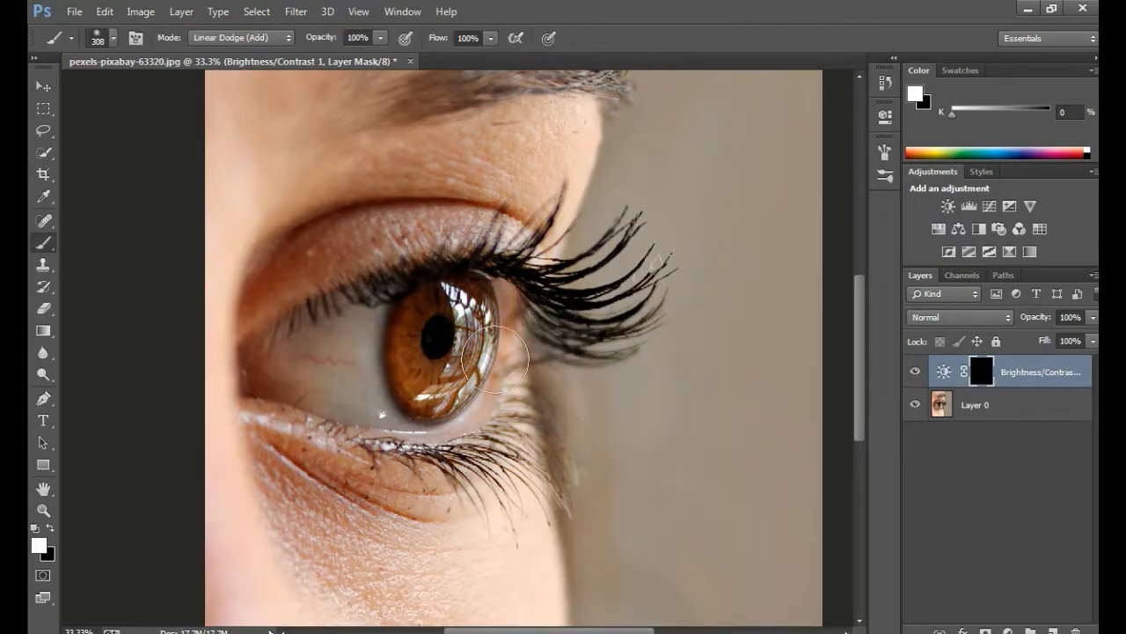
pyautogui.keyDown('alt'); pyautogui.rightClick(423, 348); pyautogui.keyUp('alt')
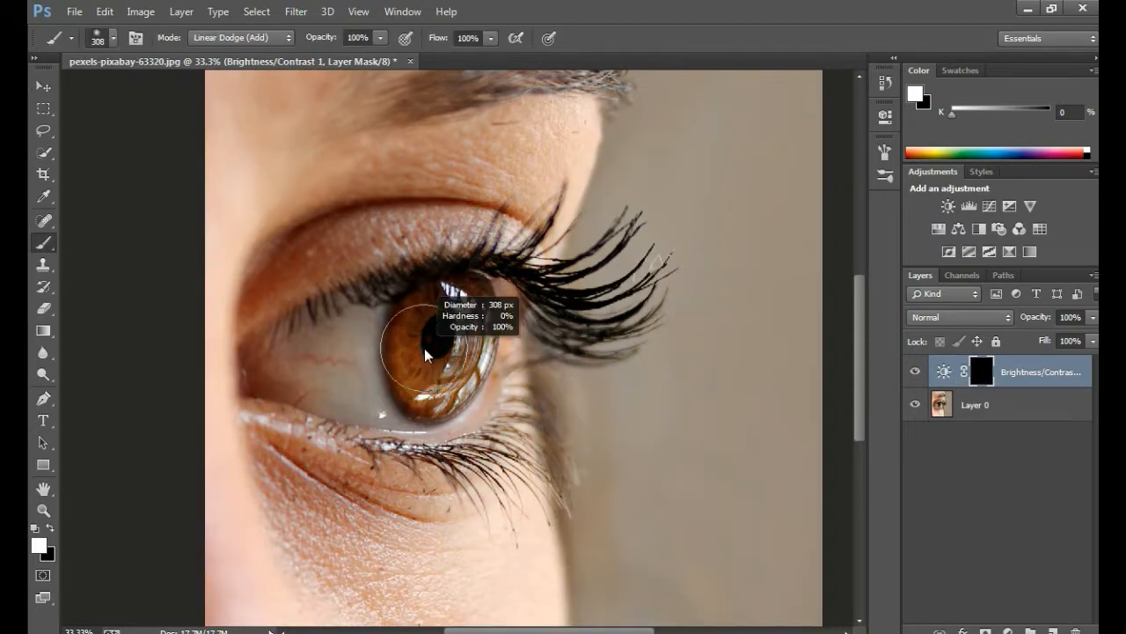
pyautogui.keyDown('alt'); pyautogui.rightClick(406, 343); pyautogui.keyUp('alt')
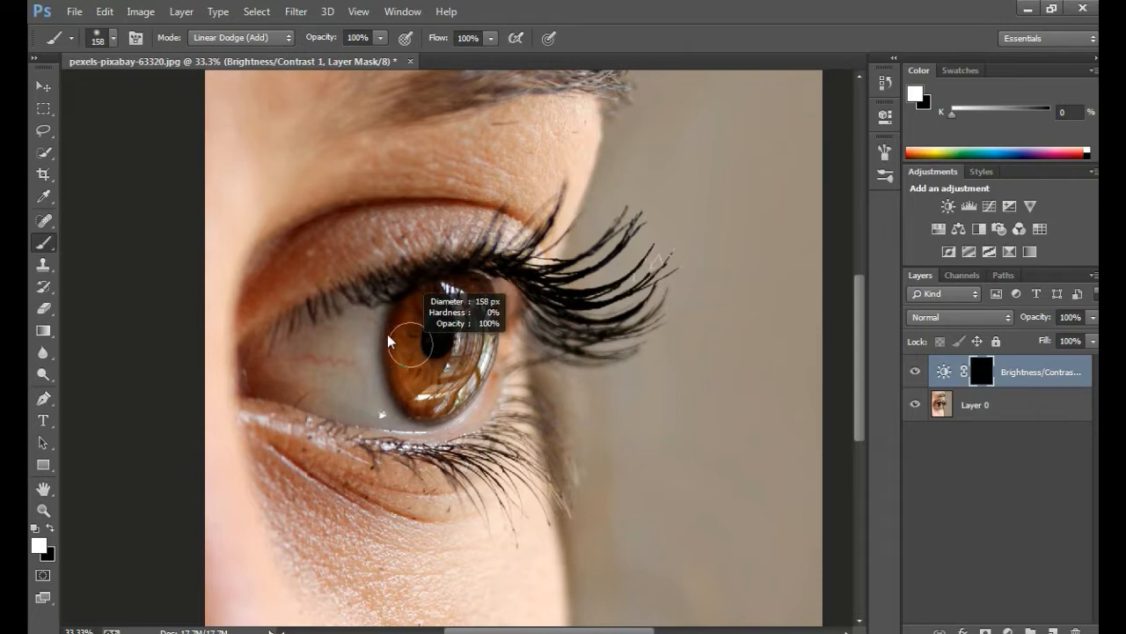
pyautogui.keyDown('alt'); pyautogui.rightClick(387, 333); pyautogui.keyUp('alt')
# Paint white over the iris on the Brightness/Contrast mask so only the iris is brightened
pyautogui.moveTo(401, 328); pyautogui.dragTo(488, 321)
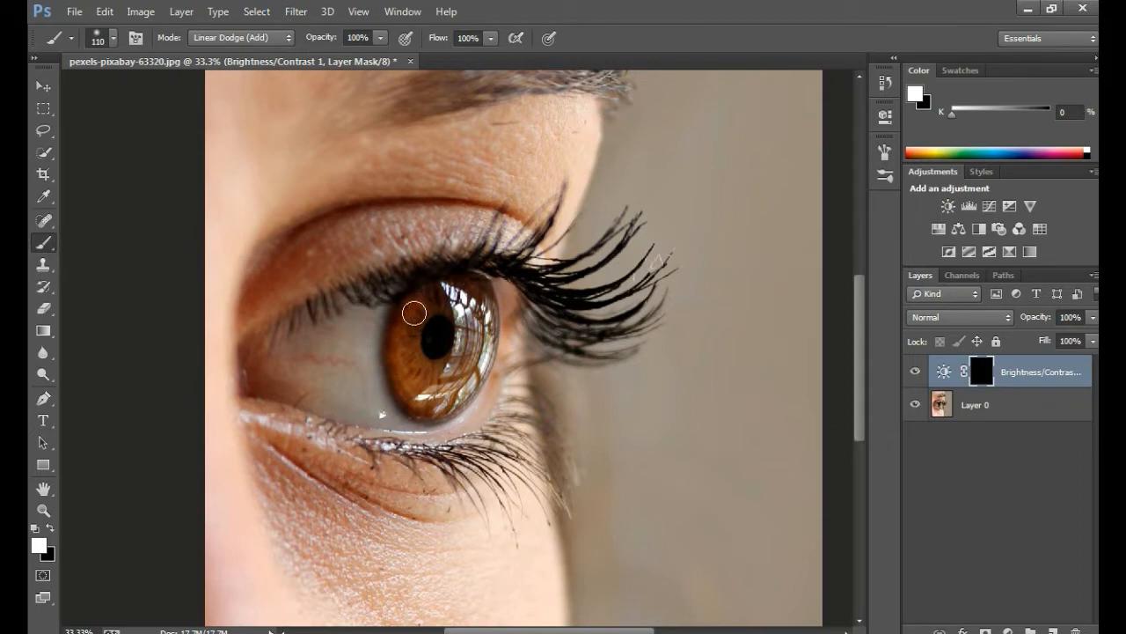
pyautogui.moveTo(409, 325)
pyautogui.mouseDown()
pyautogui.moveTo(400, 376)
pyautogui.moveTo(419, 411)
pyautogui.moveTo(459, 400)
pyautogui.moveTo(410, 372)
pyautogui.moveTo(435, 380)
pyautogui.moveTo(411, 357)
pyautogui.moveTo(440, 374)
pyautogui.moveTo(459, 362)
pyautogui.moveTo(450, 326)
pyautogui.moveTo(420, 315)
pyautogui.moveTo(438, 305)
pyautogui.moveTo(430, 300)
pyautogui.moveTo(479, 288)
pyautogui.moveTo(459, 377)
pyautogui.moveTo(485, 365)
pyautogui.moveTo(490, 333)
pyautogui.moveTo(468, 287)
pyautogui.moveTo(470, 337)
pyautogui.mouseUp()
pyautogui.press('x')
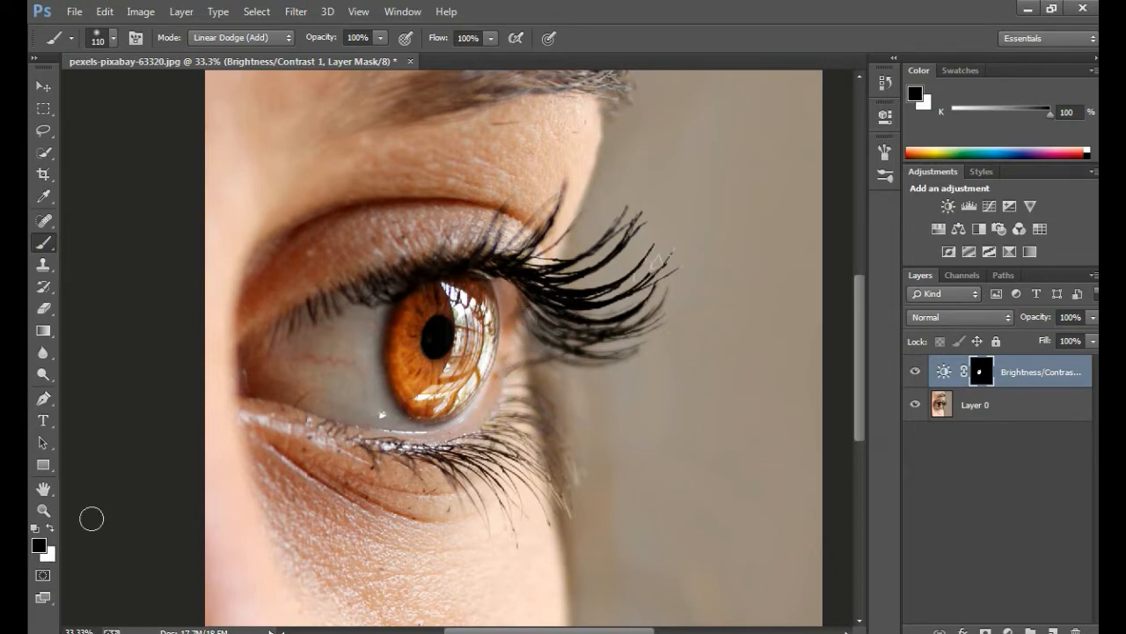
pyautogui.click(50, 528)
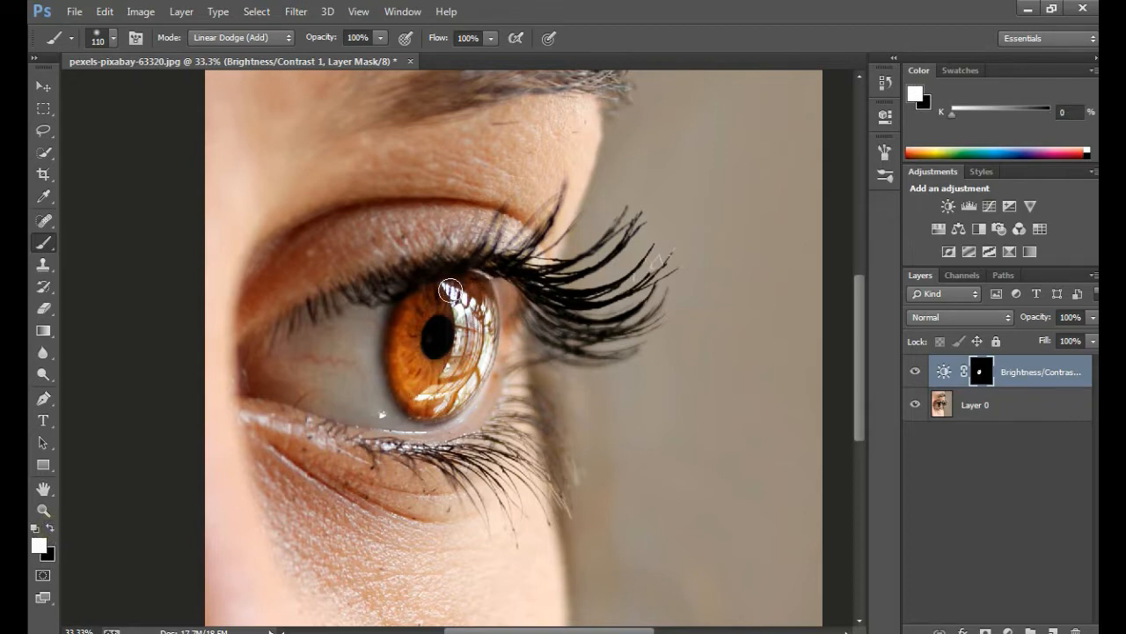
pyautogui.click(53, 528)
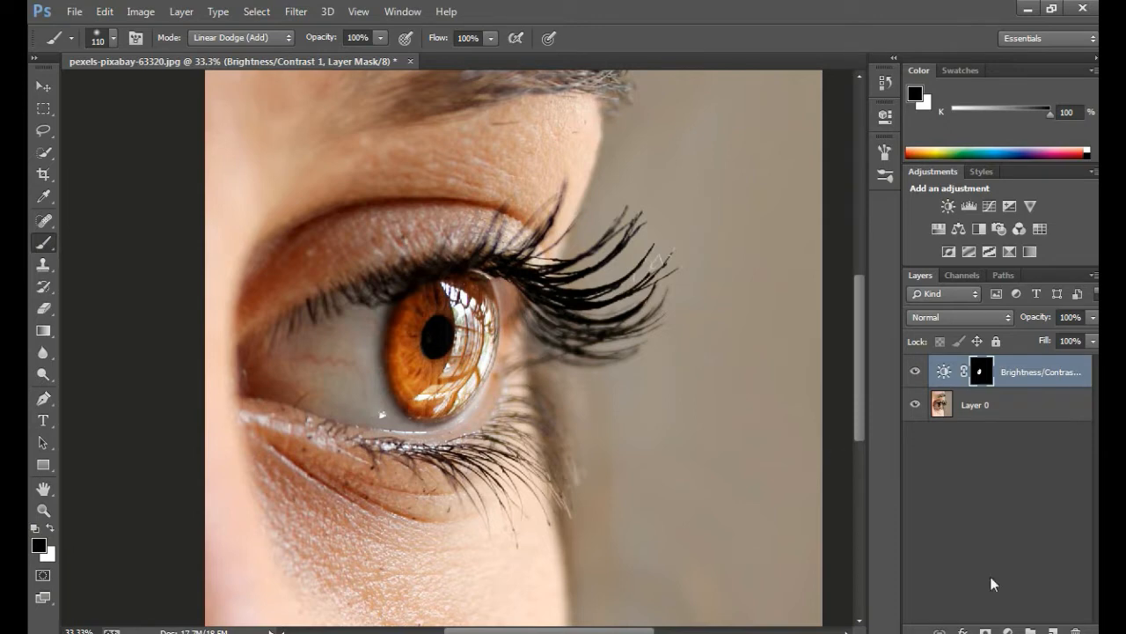
# Add a Hue/Saturation adjustment layer above the Brightness/Contrast layer with hue +143
pyautogui.click(1006, 627)
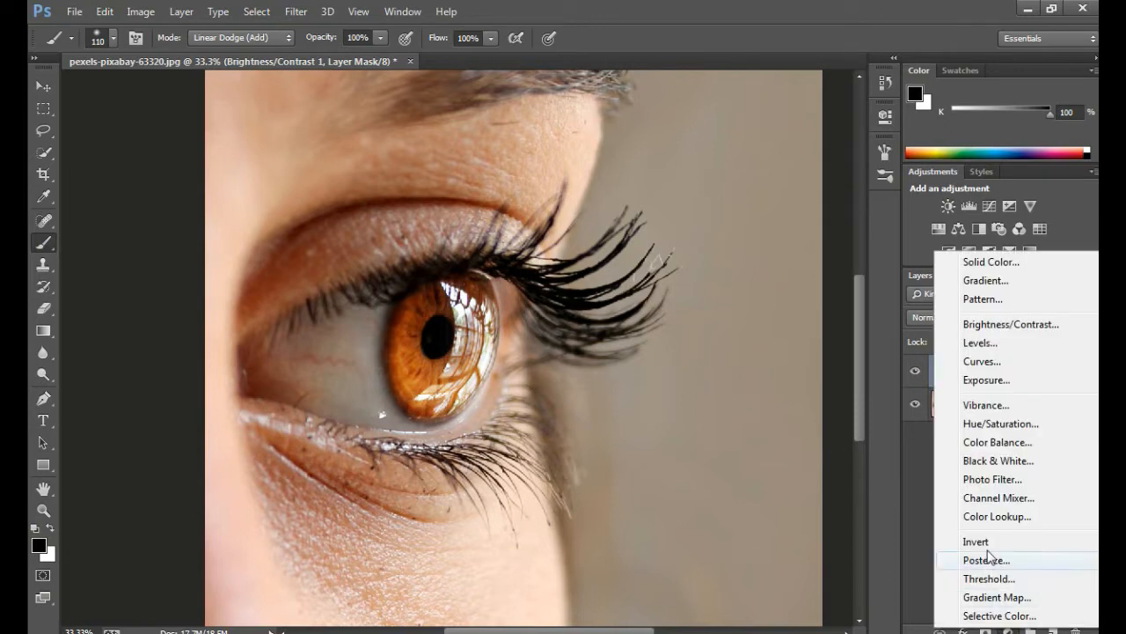
pyautogui.click(985, 425)
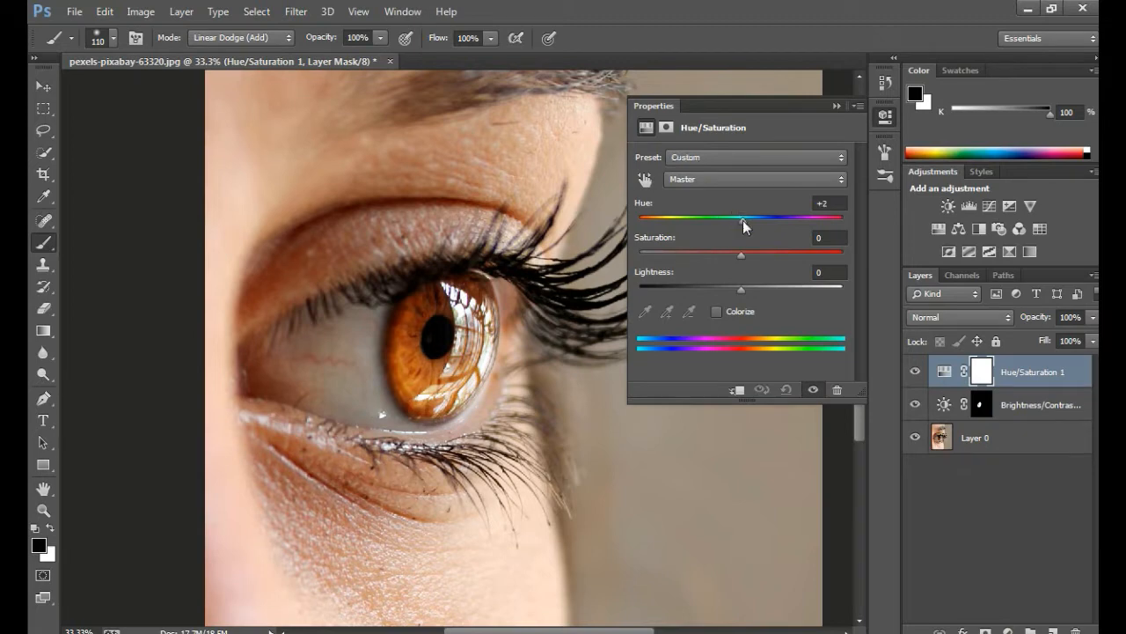
pyautogui.moveTo(765, 220); pyautogui.dragTo(829, 227)
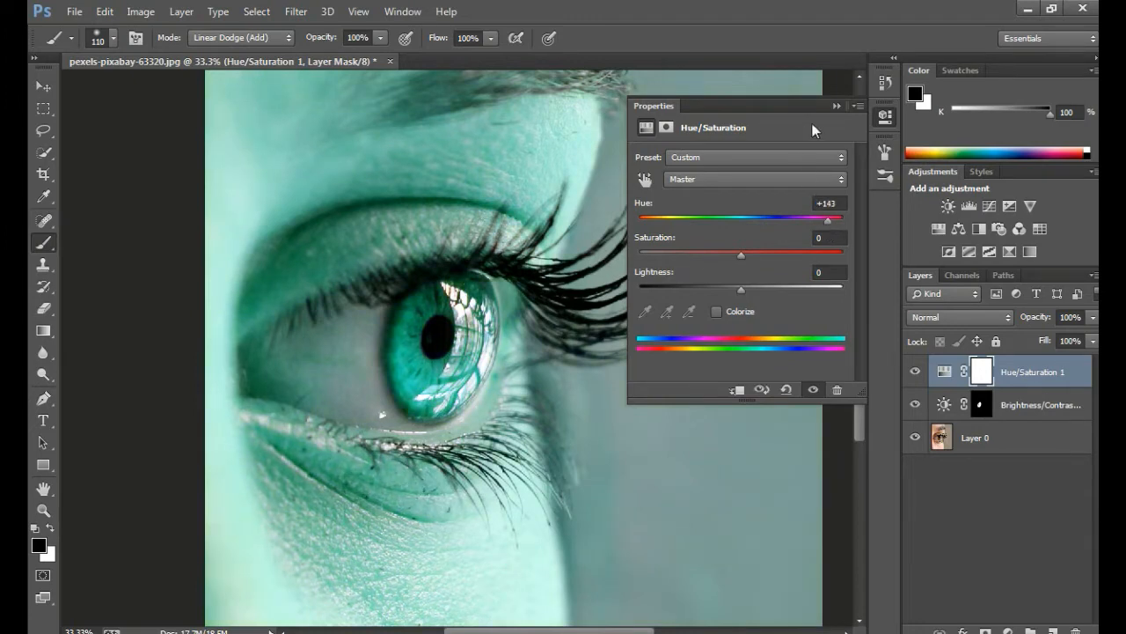
pyautogui.click(836, 106)
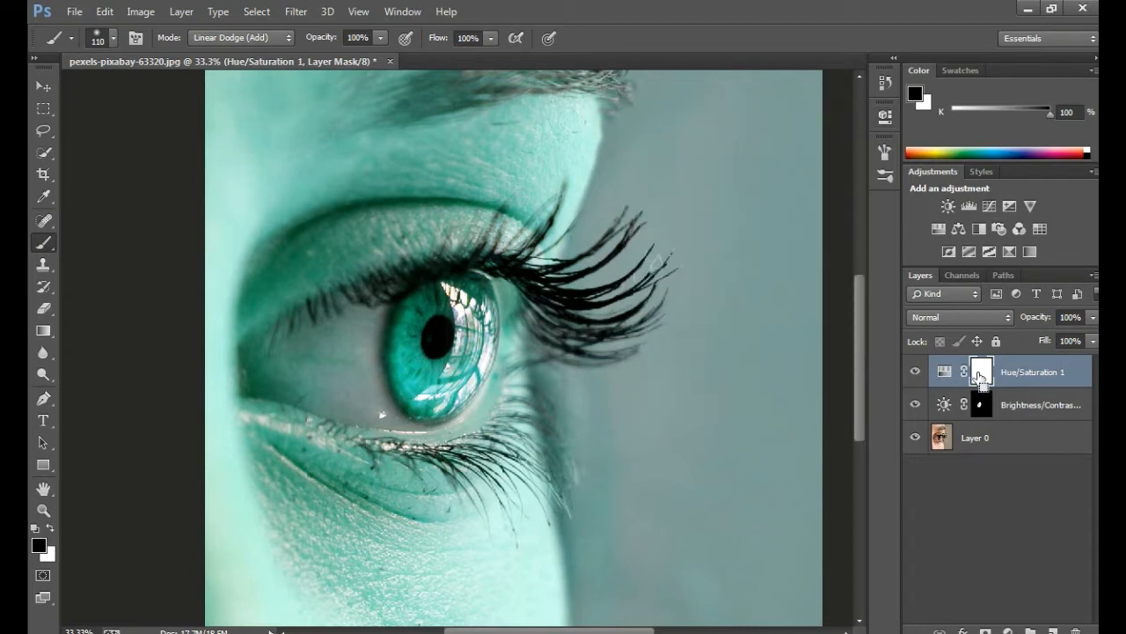
# Invert the first Hue/Saturation mask to black and paint white over the whole iris to tint it teal
pyautogui.hotkey('ctrl', 'i')
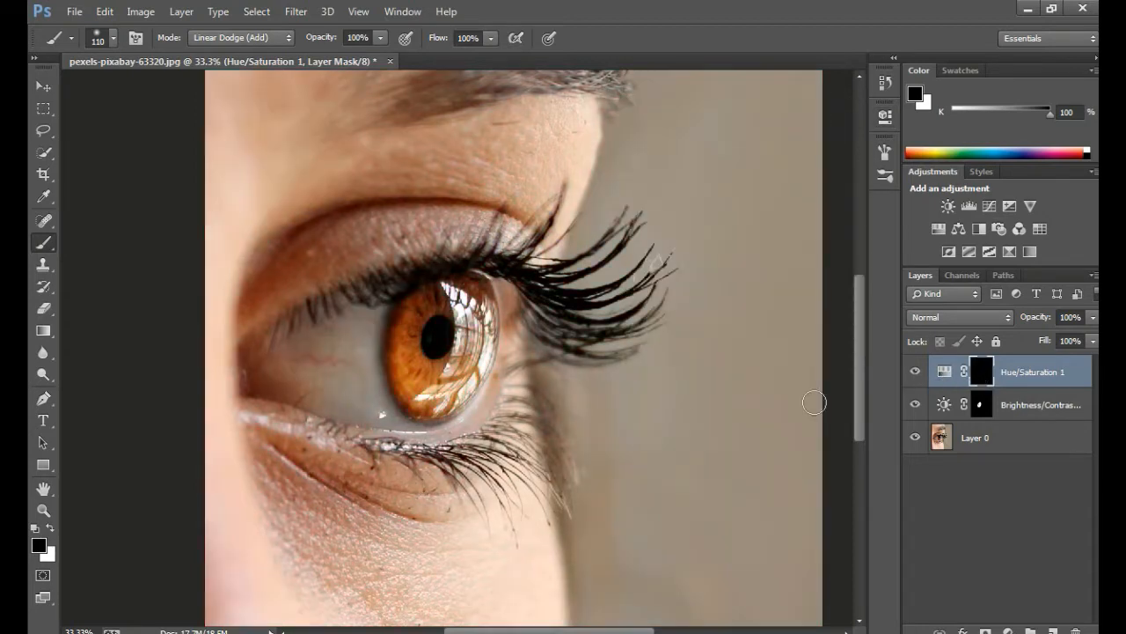
pyautogui.click(53, 529)
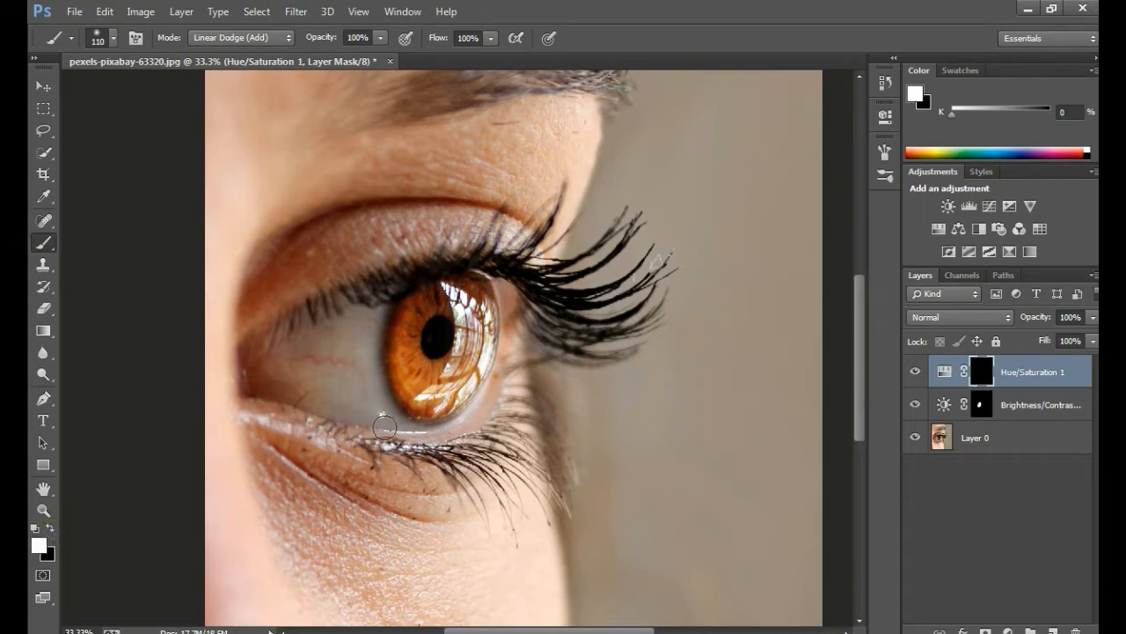
pyautogui.moveTo(416, 407)
pyautogui.mouseDown()
pyautogui.moveTo(402, 368)
pyautogui.moveTo(408, 317)
pyautogui.moveTo(425, 303)
pyautogui.moveTo(398, 345)
pyautogui.moveTo(405, 384)
pyautogui.moveTo(426, 403)
pyautogui.moveTo(447, 405)
pyautogui.moveTo(464, 389)
pyautogui.moveTo(468, 363)
pyautogui.moveTo(433, 384)
pyautogui.moveTo(454, 367)
pyautogui.moveTo(412, 359)
pyautogui.moveTo(430, 292)
pyautogui.moveTo(480, 282)
pyautogui.moveTo(486, 345)
pyautogui.moveTo(470, 377)
pyautogui.moveTo(481, 307)
pyautogui.moveTo(468, 334)
pyautogui.moveTo(449, 308)
pyautogui.moveTo(407, 336)
pyautogui.moveTo(421, 407)
pyautogui.moveTo(442, 407)
pyautogui.moveTo(409, 344)
pyautogui.moveTo(414, 303)
pyautogui.moveTo(401, 352)
pyautogui.moveTo(465, 401)
pyautogui.moveTo(461, 334)
pyautogui.moveTo(509, 319)
pyautogui.mouseUp()
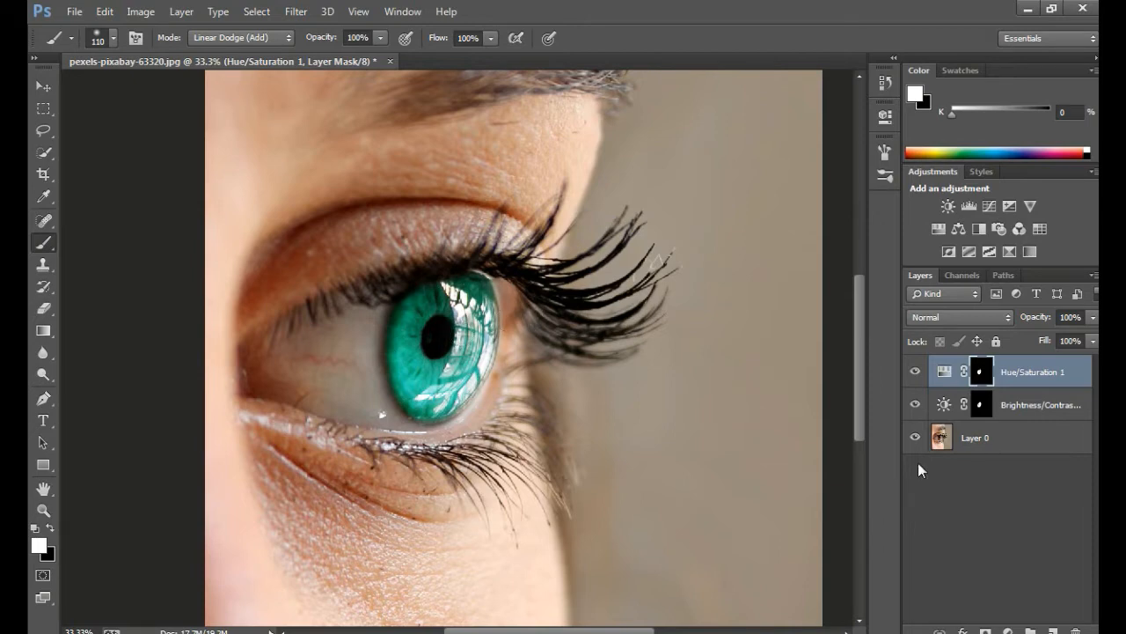
# Add a second Hue/Saturation adjustment layer with hue -36
pyautogui.click(1009, 630)
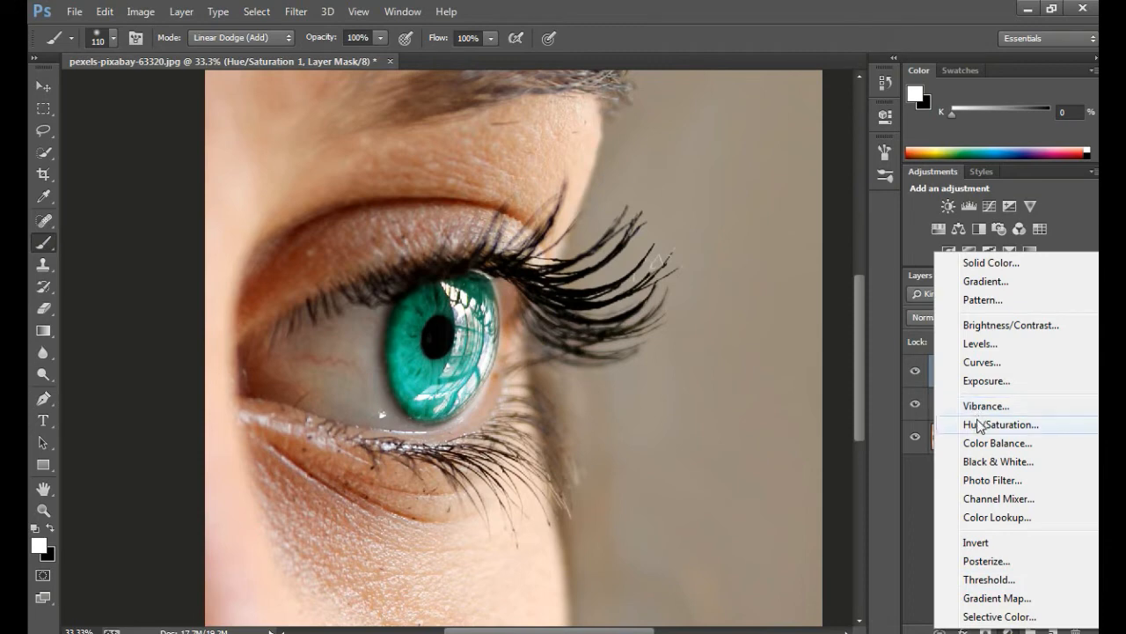
pyautogui.click(971, 424)
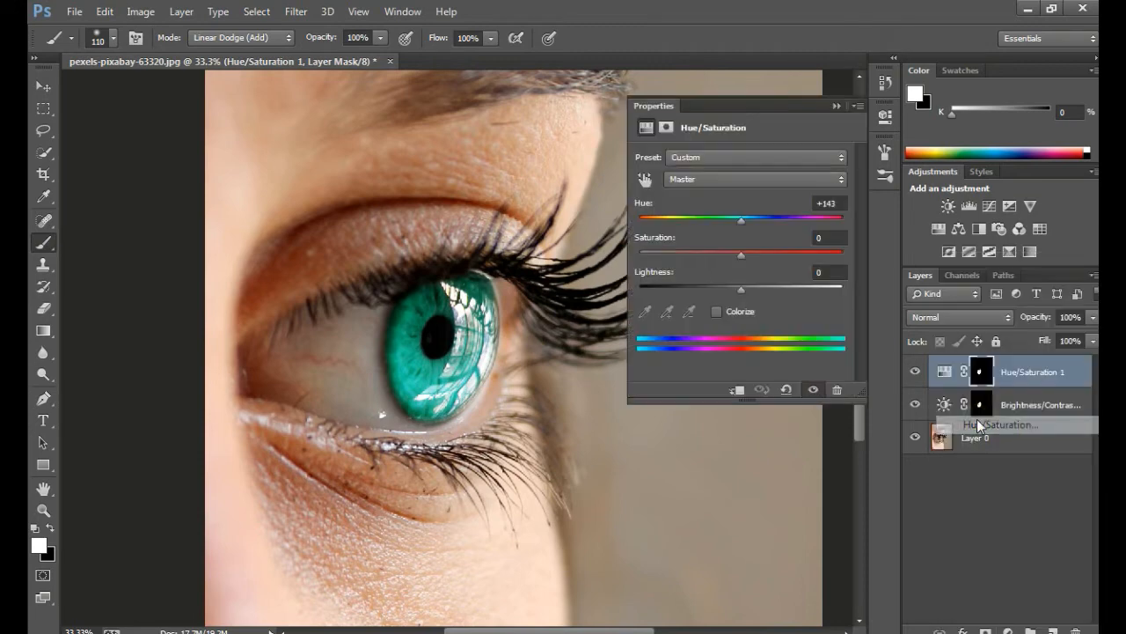
pyautogui.click(740, 226)
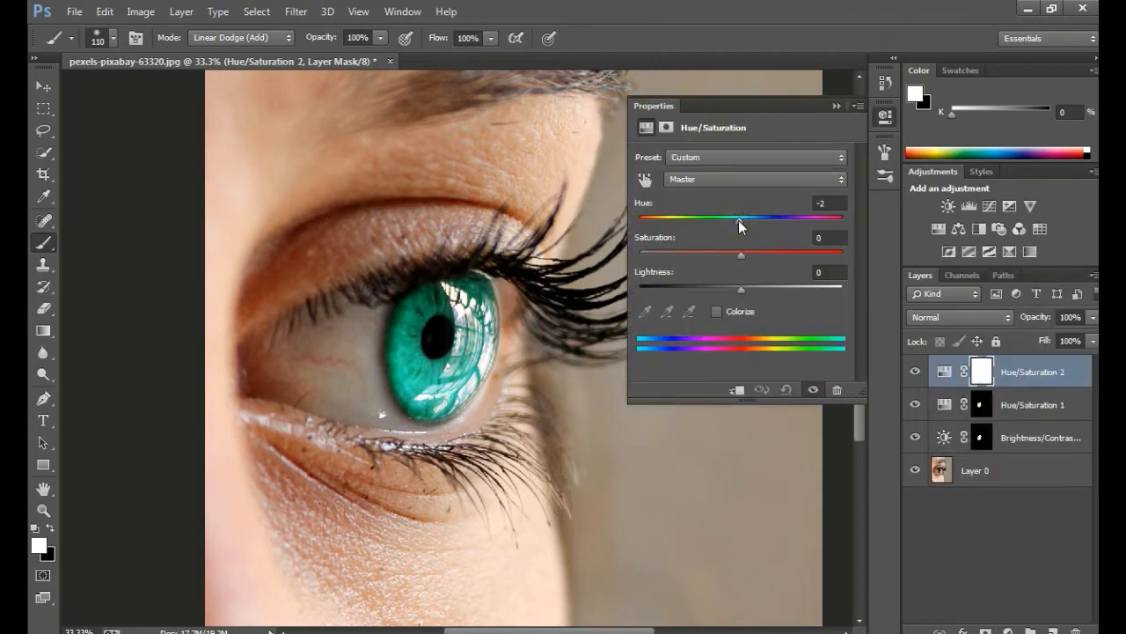
pyautogui.moveTo(740, 226); pyautogui.dragTo(707, 220)
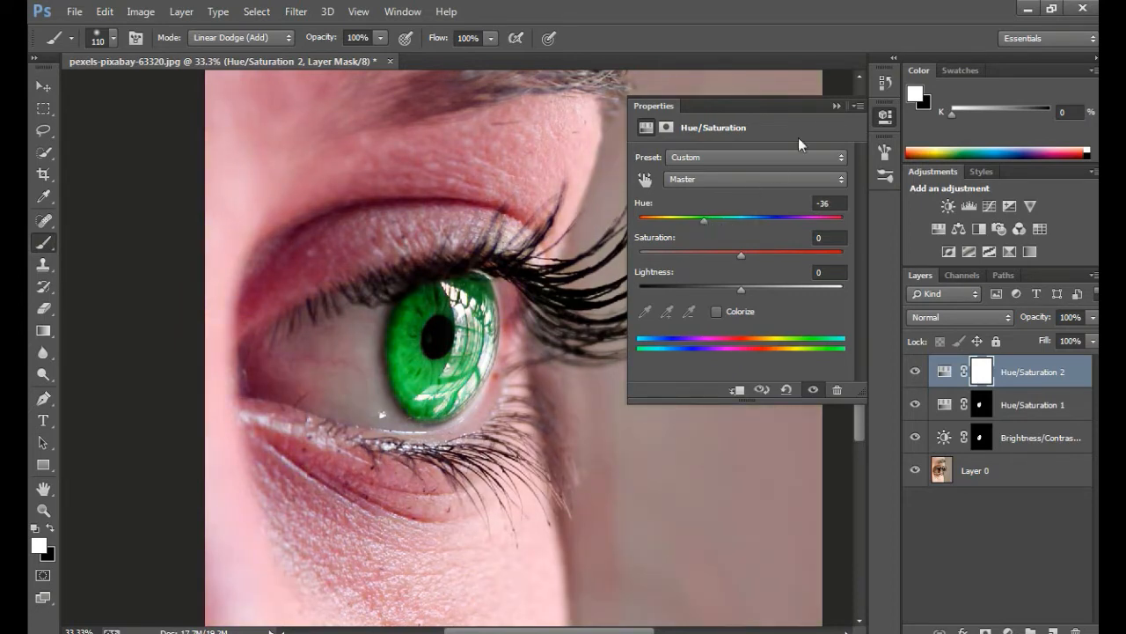
pyautogui.click(833, 106)
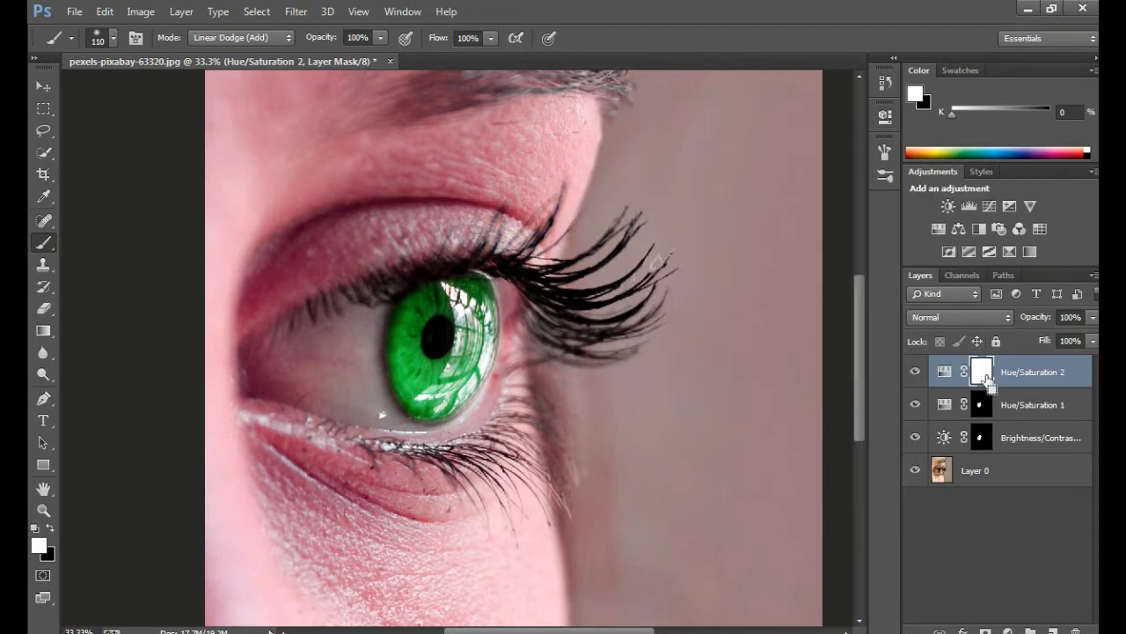
# Invert the second Hue/Saturation mask and paint white over the inner iris with a 218 px brush, keeping a teal outer rim
pyautogui.hotkey('ctrl', 'i')
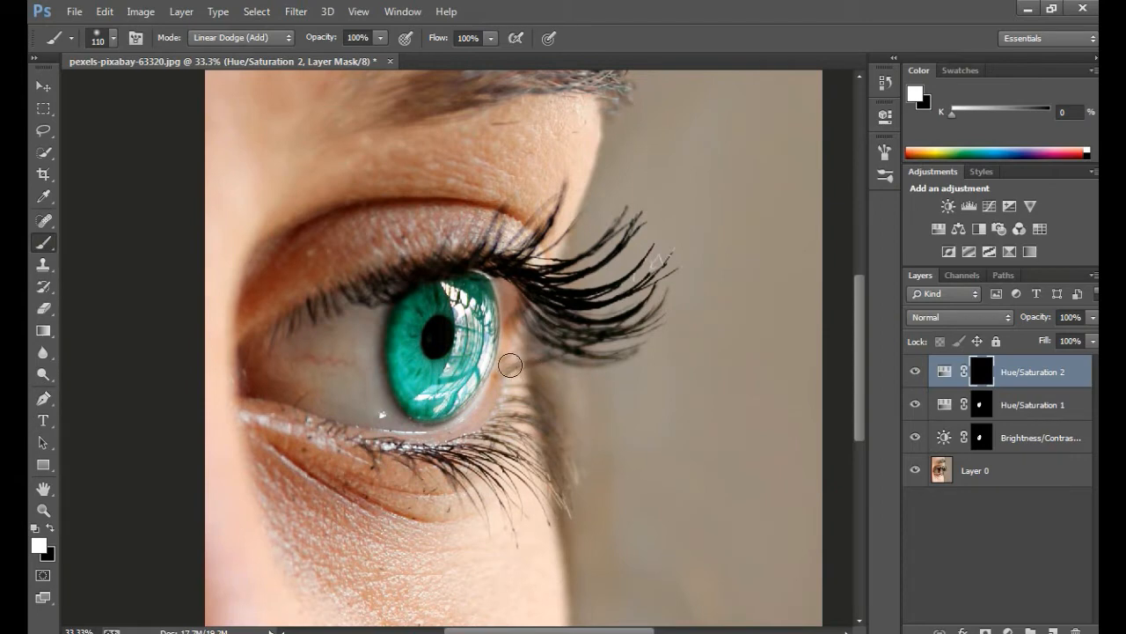
pyautogui.moveTo(450, 364)
pyautogui.mouseDown()
pyautogui.moveTo(468, 375)
pyautogui.moveTo(441, 360)
pyautogui.moveTo(436, 381)
pyautogui.moveTo(422, 370)
pyautogui.moveTo(430, 332)
pyautogui.moveTo(449, 319)
pyautogui.moveTo(421, 368)
pyautogui.moveTo(436, 380)
pyautogui.moveTo(432, 331)
pyautogui.moveTo(437, 362)
pyautogui.mouseUp()
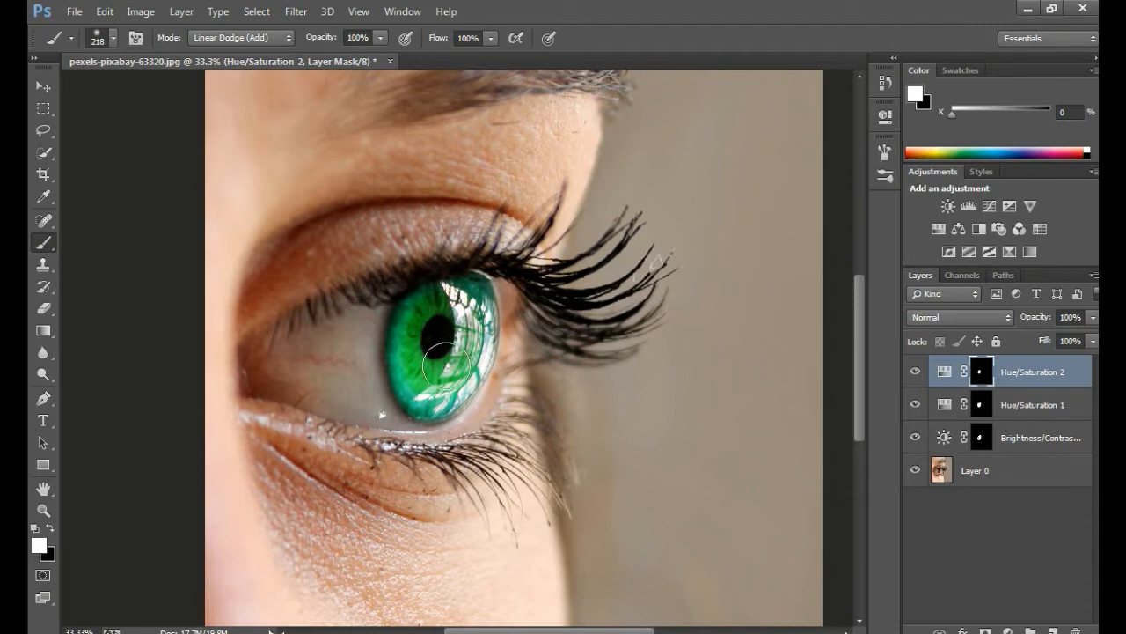
pyautogui.moveTo(427, 346)
pyautogui.mouseDown()
pyautogui.moveTo(443, 319)
pyautogui.moveTo(445, 332)
pyautogui.moveTo(432, 344)
pyautogui.moveTo(432, 384)
pyautogui.moveTo(445, 348)
pyautogui.mouseUp()
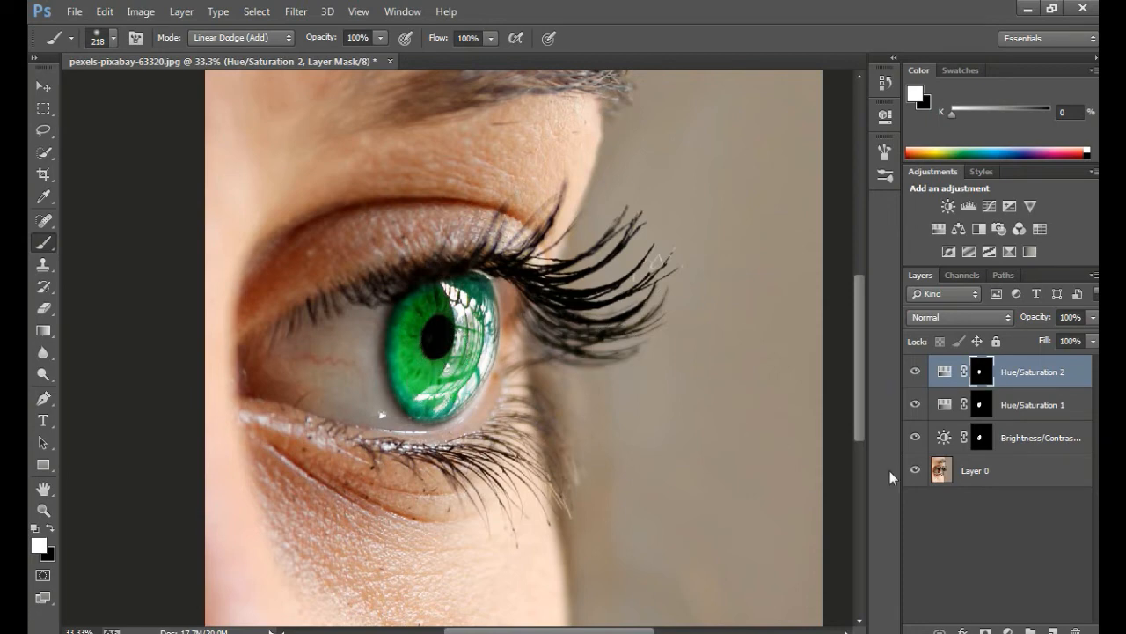
# Add a third Hue/Saturation adjustment layer with hue -75, saturation +63 and lightness 0
pyautogui.click(1006, 630)
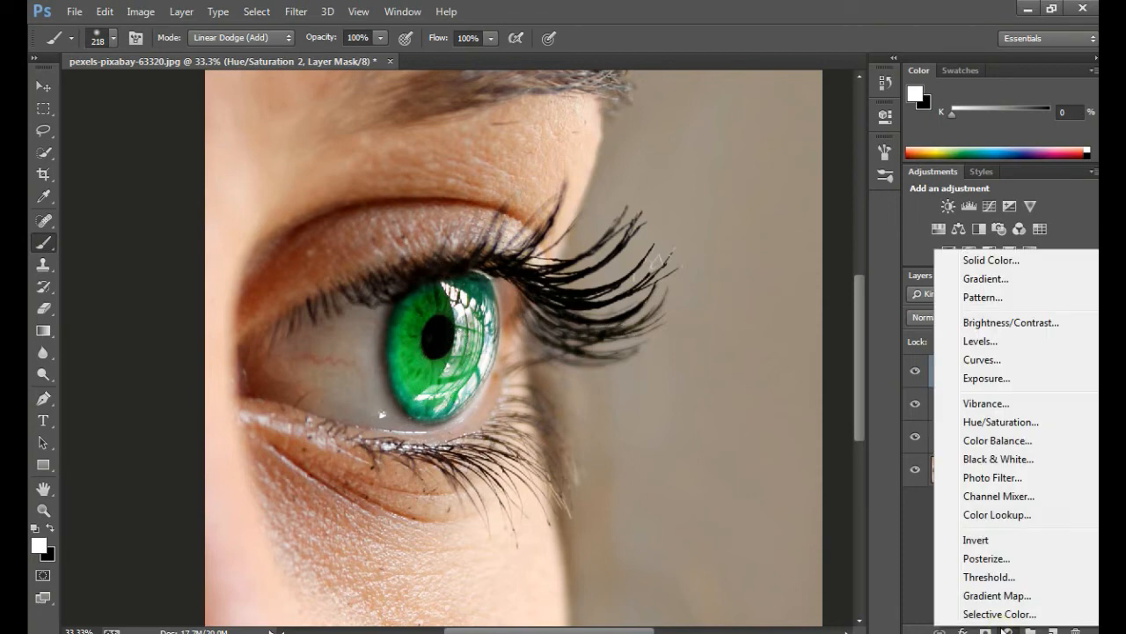
pyautogui.click(996, 424)
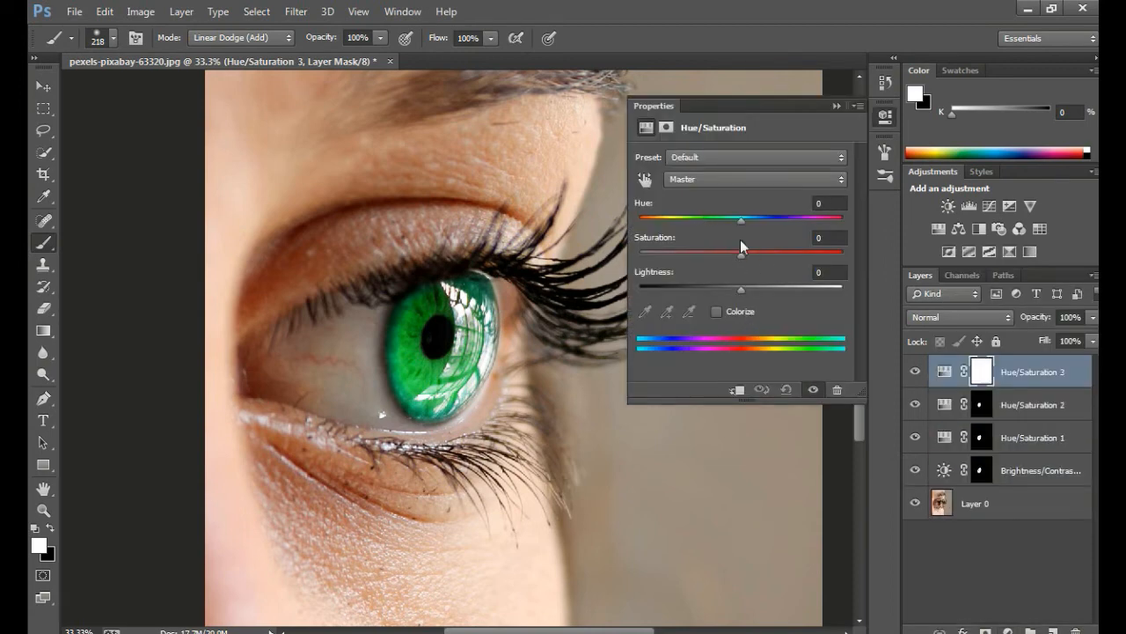
pyautogui.moveTo(741, 222); pyautogui.dragTo(680, 233)
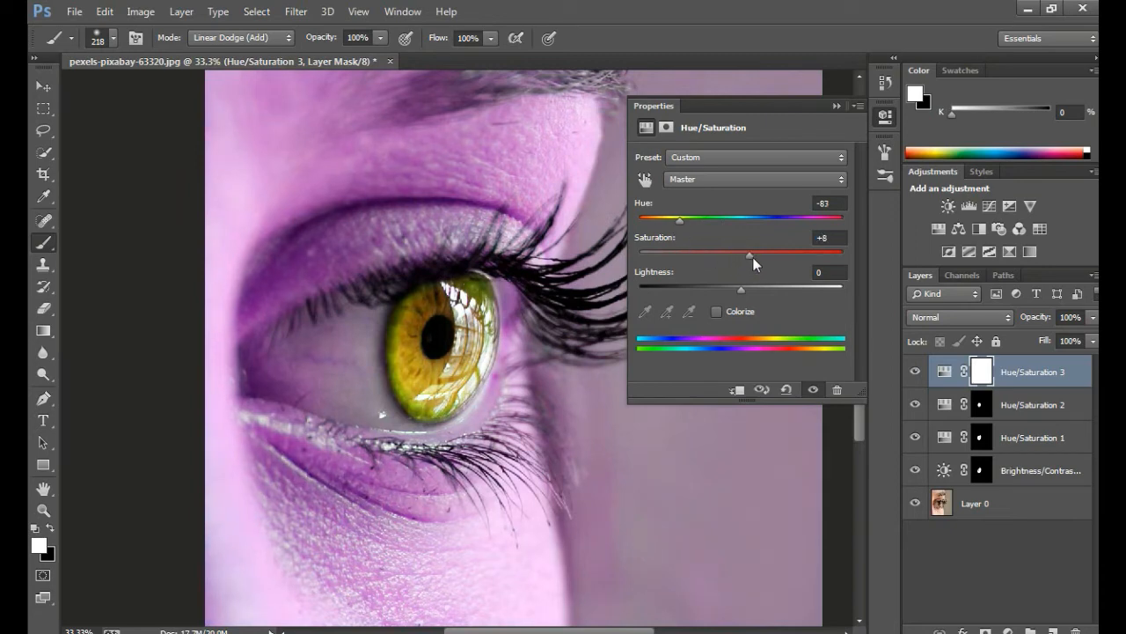
pyautogui.moveTo(752, 257); pyautogui.dragTo(794, 255)
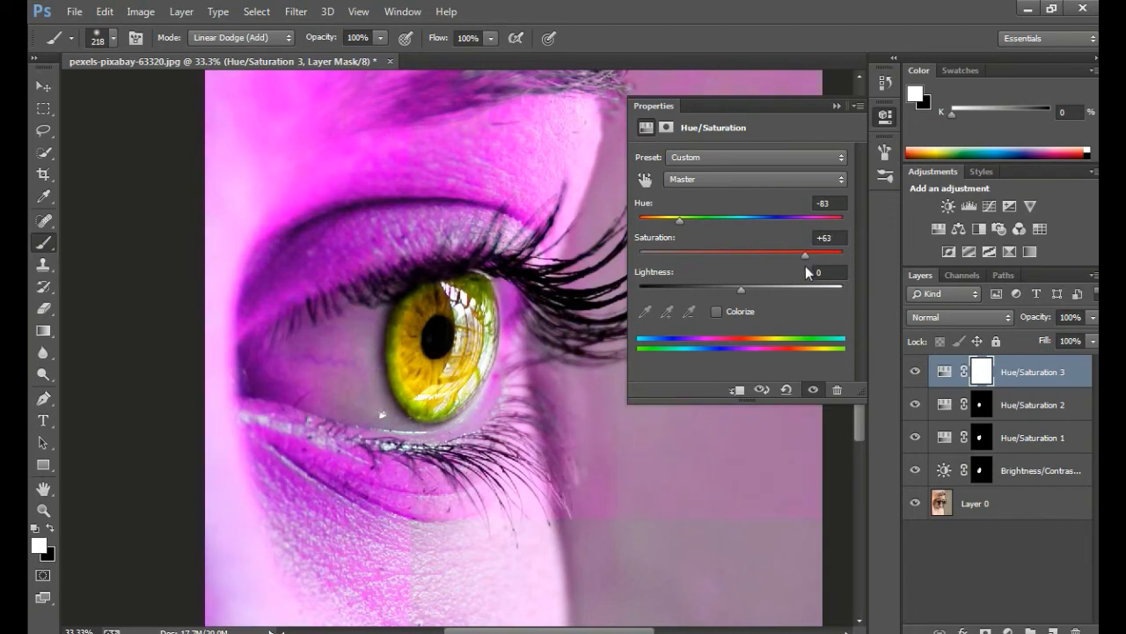
pyautogui.moveTo(741, 289)
pyautogui.mouseDown()
pyautogui.moveTo(767, 288)
pyautogui.moveTo(756, 286)
pyautogui.mouseUp()
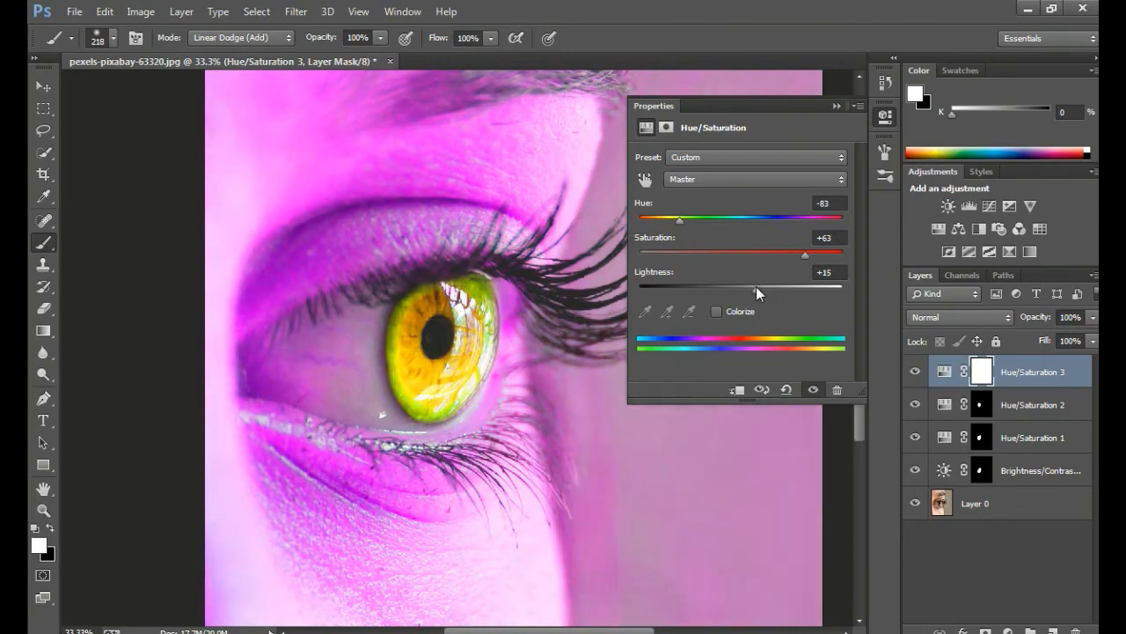
pyautogui.click(835, 274)
pyautogui.write('0')
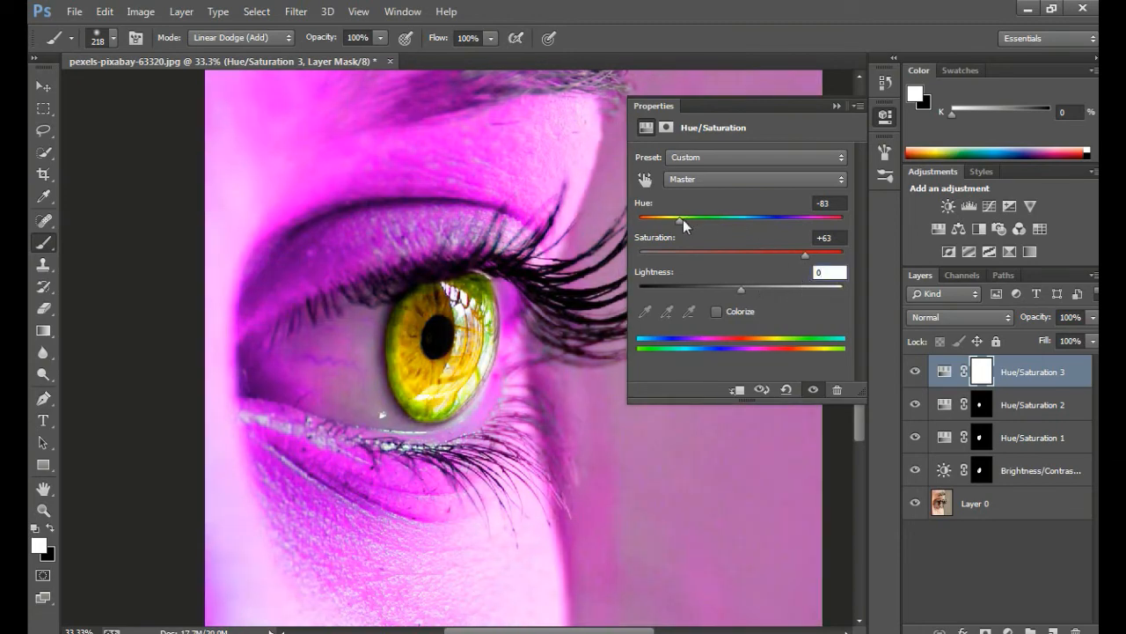
pyautogui.moveTo(682, 219); pyautogui.dragTo(683, 221)
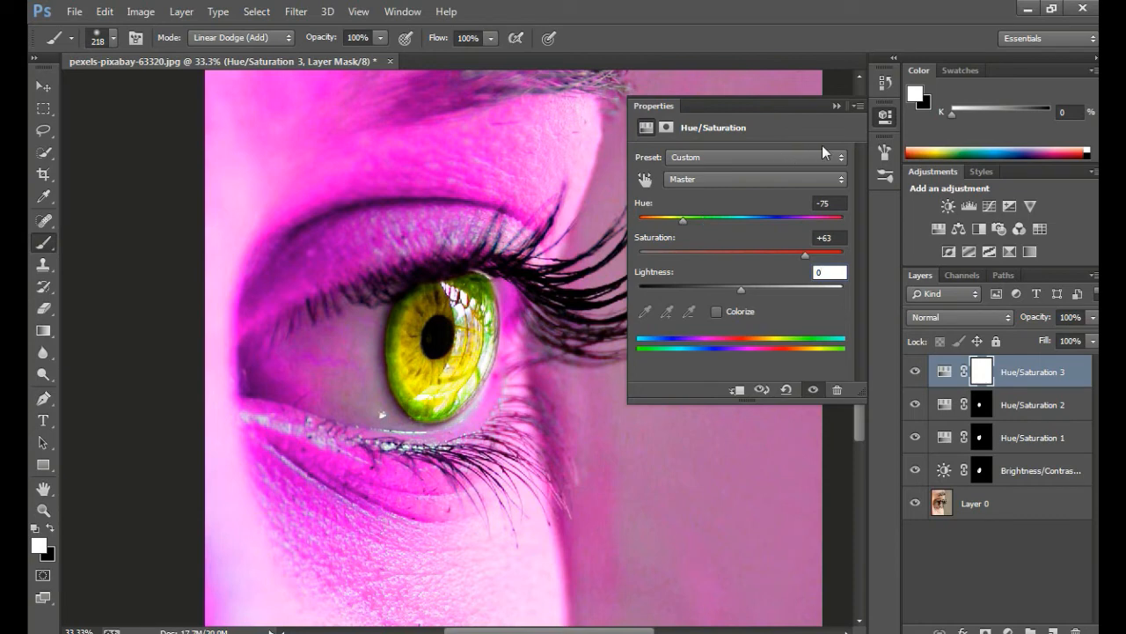
pyautogui.click(837, 105)
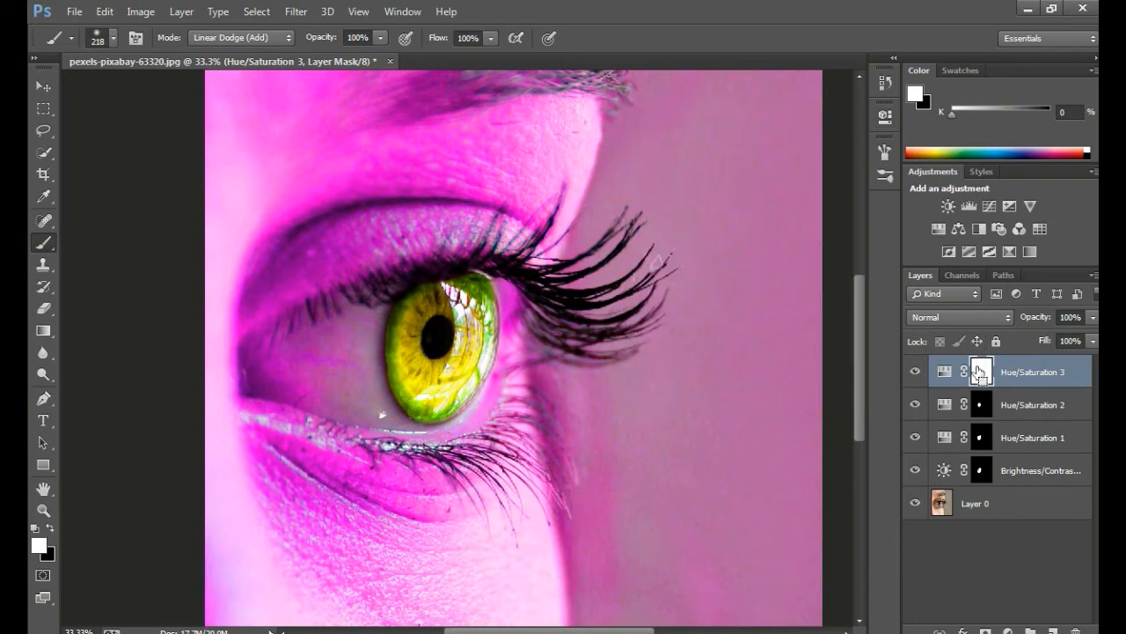
# Invert the third Hue/Saturation mask and paint a white ring around the pupil with a 146 px brush for a yellow centre
pyautogui.hotkey('ctrl', 'i')
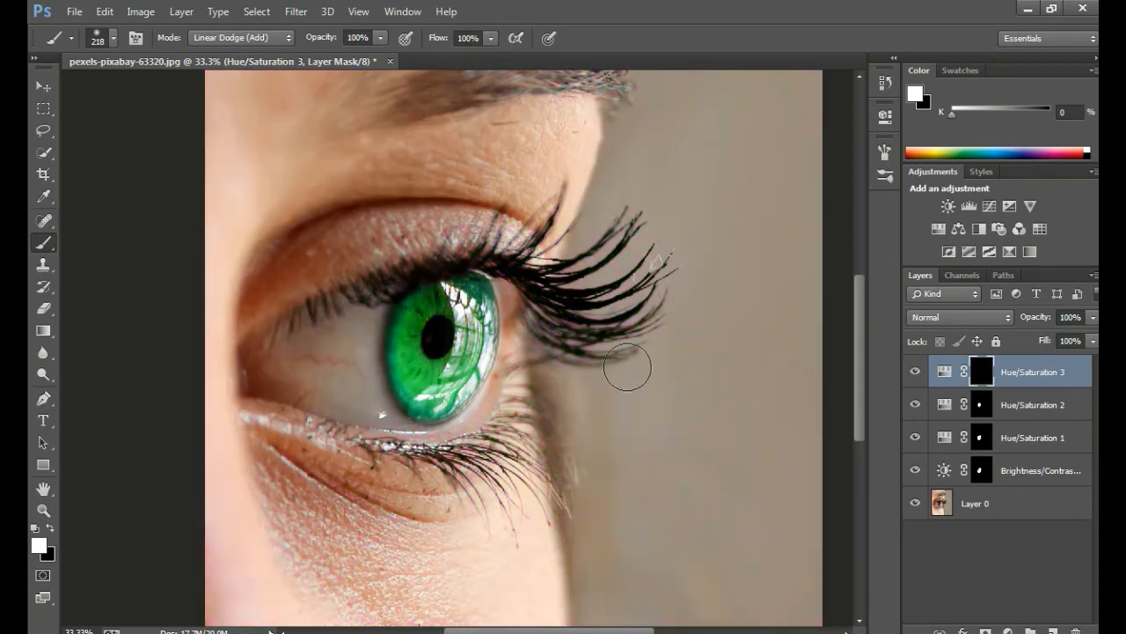
pyautogui.moveTo(460, 352)
pyautogui.mouseDown()
pyautogui.moveTo(431, 366)
pyautogui.moveTo(435, 326)
pyautogui.moveTo(437, 363)
pyautogui.moveTo(460, 336)
pyautogui.moveTo(430, 319)
pyautogui.moveTo(442, 369)
pyautogui.moveTo(428, 358)
pyautogui.moveTo(432, 330)
pyautogui.moveTo(449, 314)
pyautogui.moveTo(463, 341)
pyautogui.moveTo(433, 364)
pyautogui.moveTo(439, 409)
pyautogui.mouseUp()
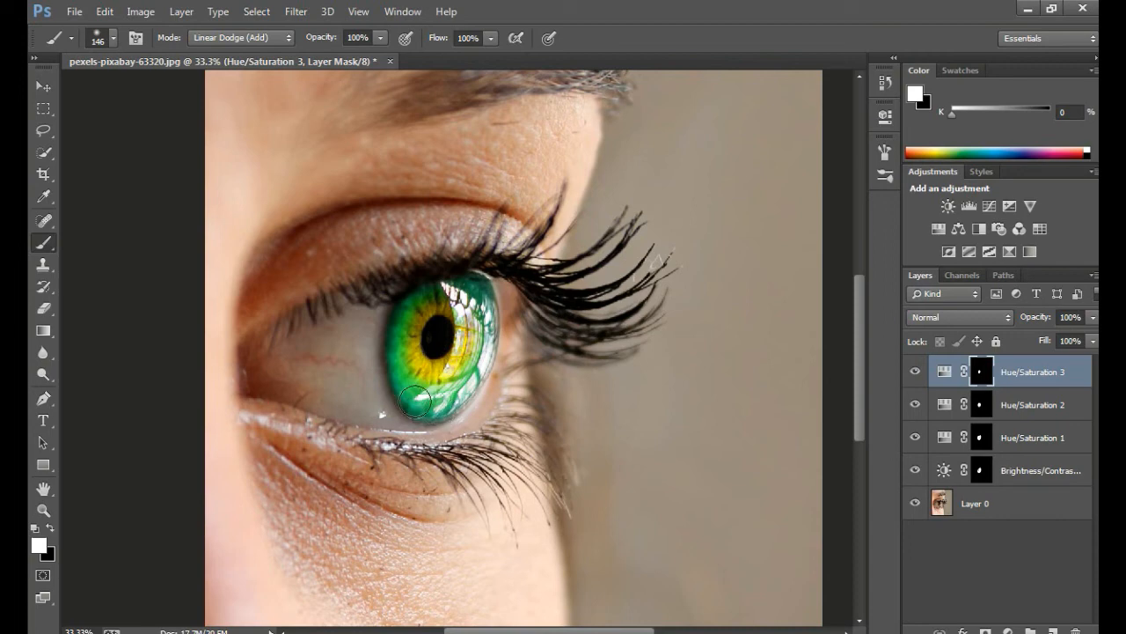
# Group the three Hue/Saturation layers and the Brightness/Contrast layer, and name the group Multicolor eye effect
pyautogui.keyDown('shift'); pyautogui.click(1034, 476); pyautogui.keyUp('shift')
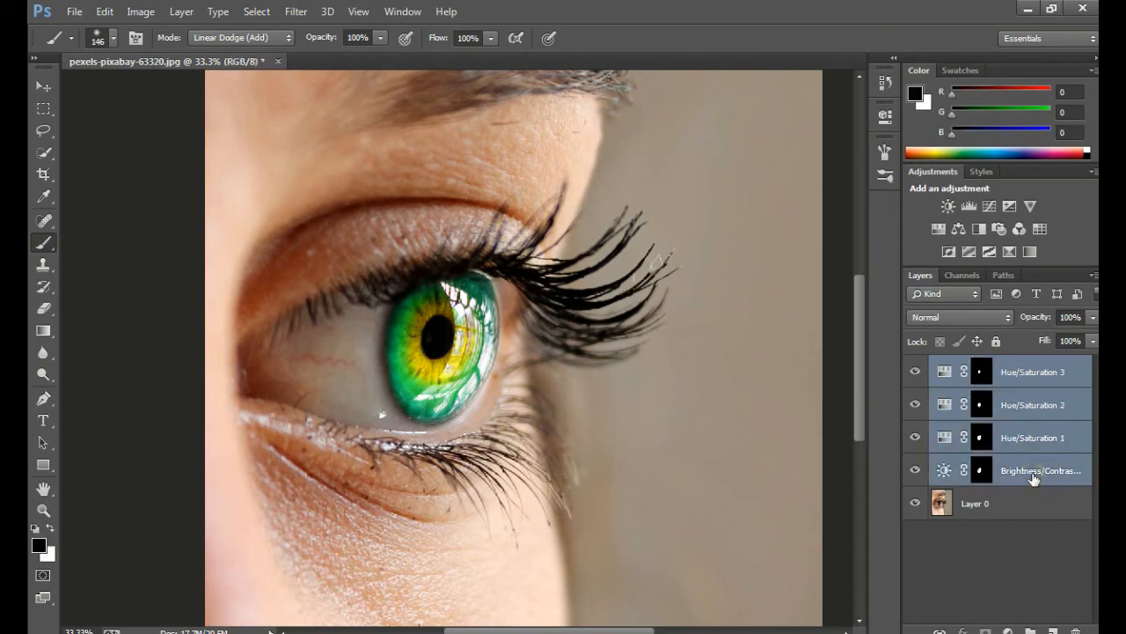
pyautogui.hotkey('ctrl', 'g')
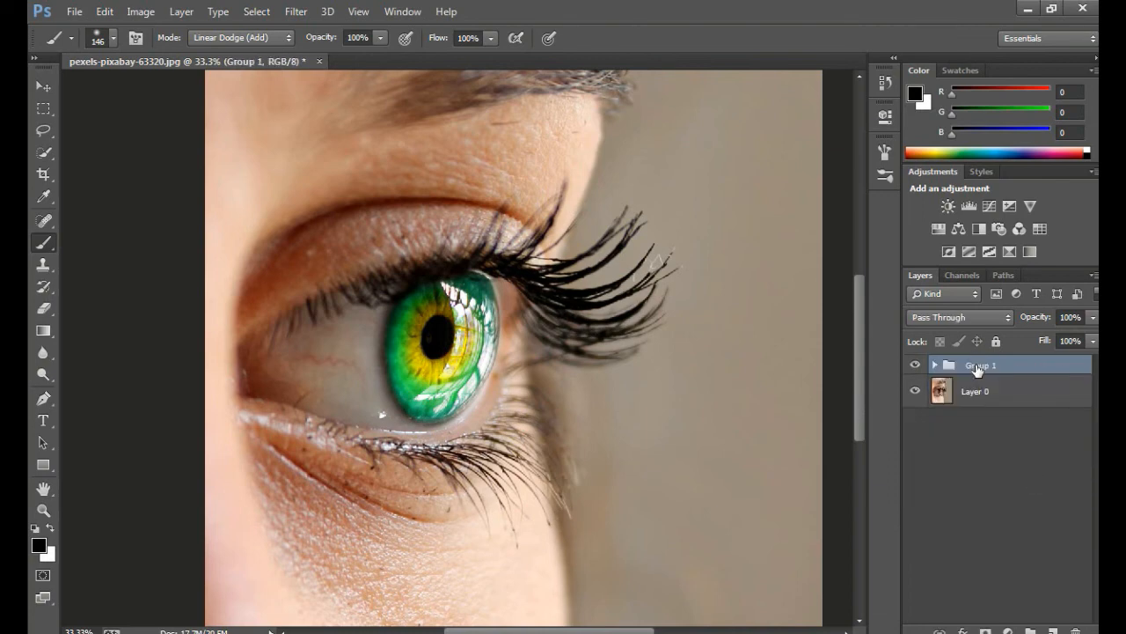
pyautogui.doubleClick(979, 367)
pyautogui.write('M')
pyautogui.write('ulticolor eye effect')
pyautogui.click(1007, 463)
# Toggle the visibility of the Multicolor eye effect group to compare the eye before and after
pyautogui.click(916, 365)
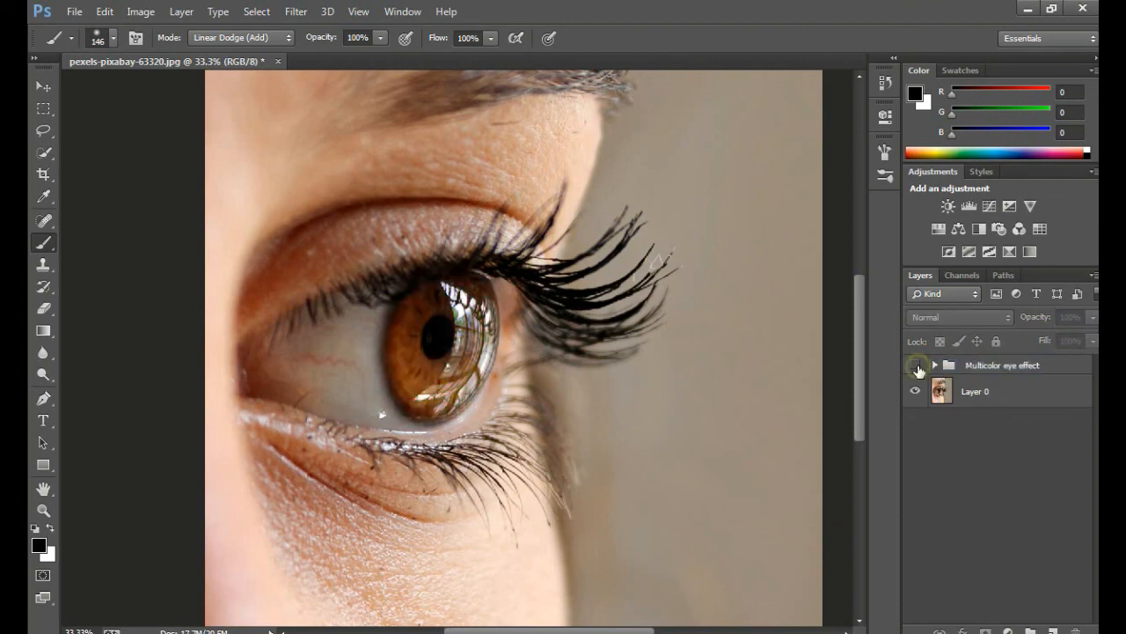
pyautogui.click(916, 365)
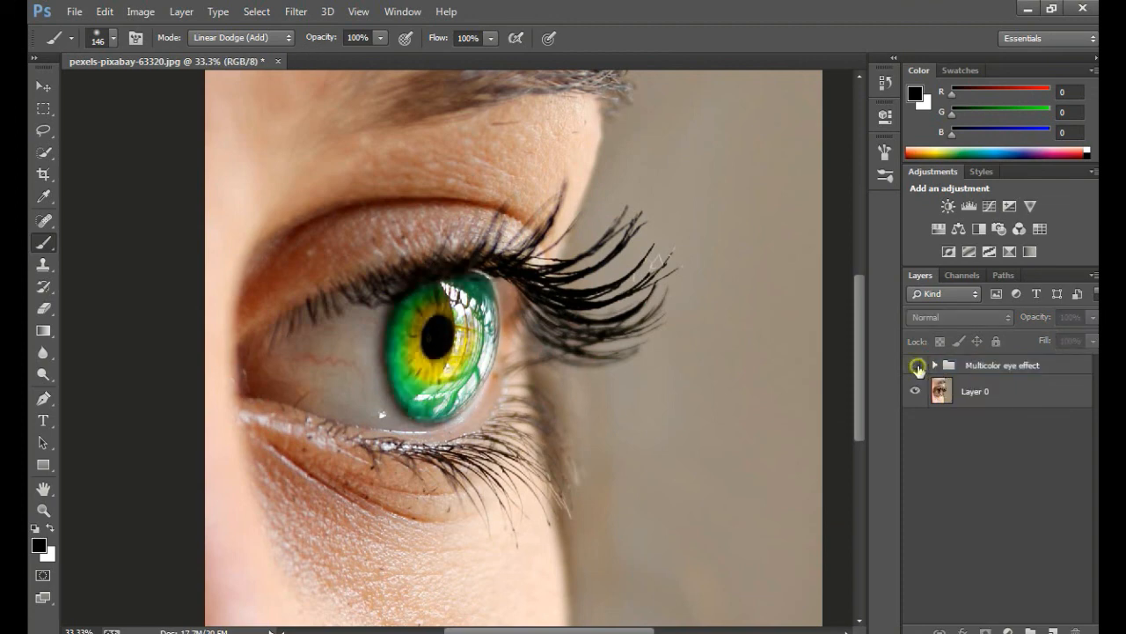
pyautogui.click(916, 365)
pyautogui.click(916, 365)
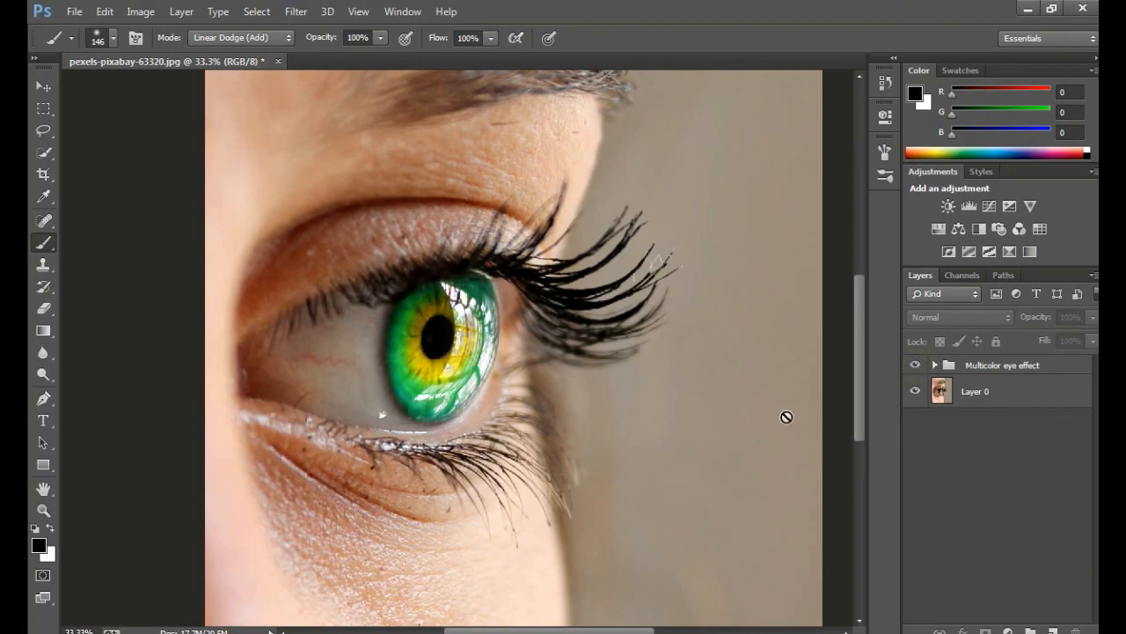